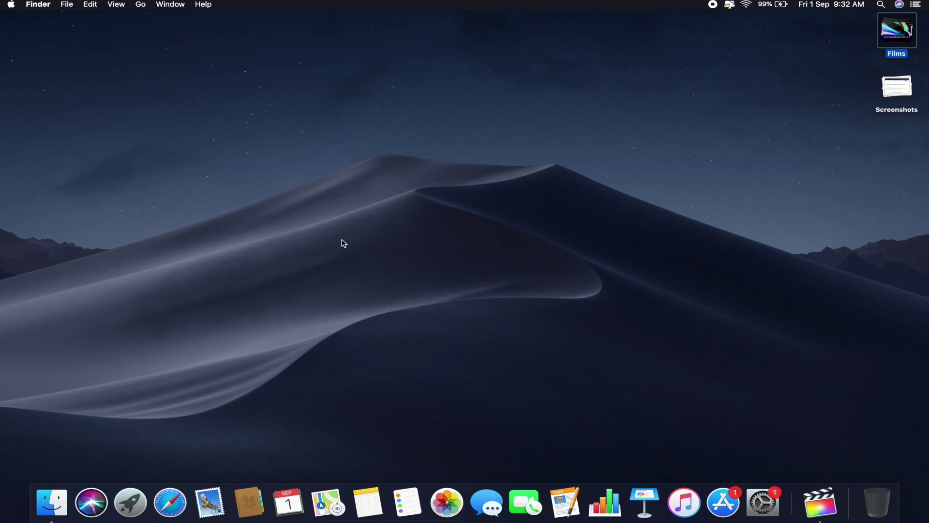
- Launch Safari from the Dock and show its Safari application menu
{"action": "left_click", "coordinate": [175, 508]}
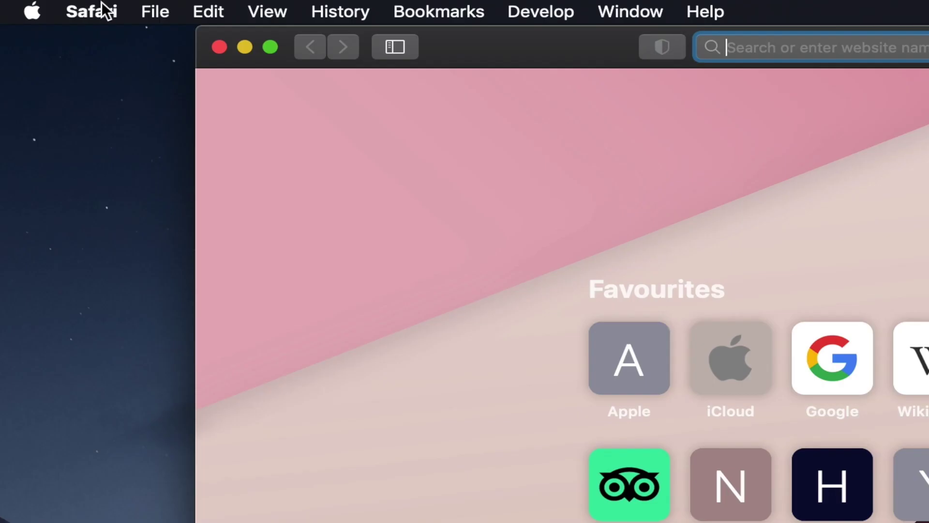
{"action": "left_click", "coordinate": [40, 4]}
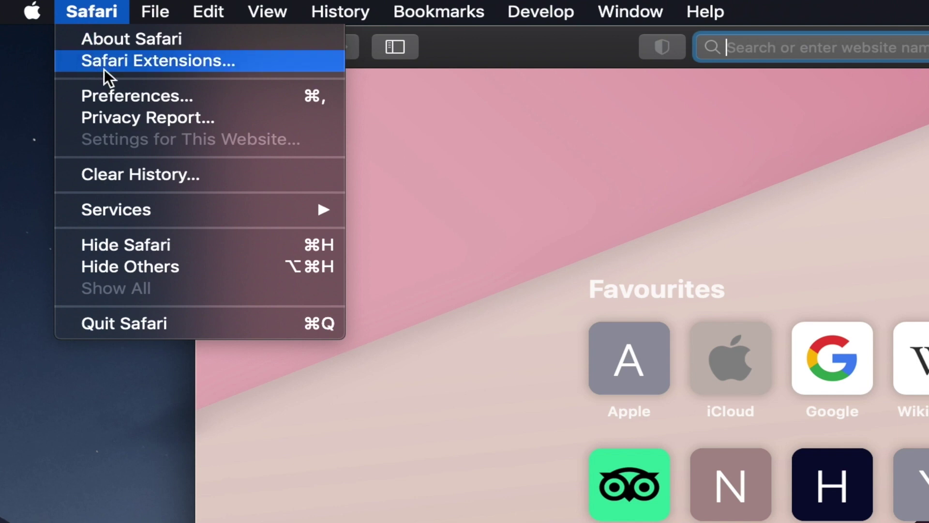
- Set Safari's default search engine to Google in Preferences > Search
{"action": "left_click", "coordinate": [150, 95]}
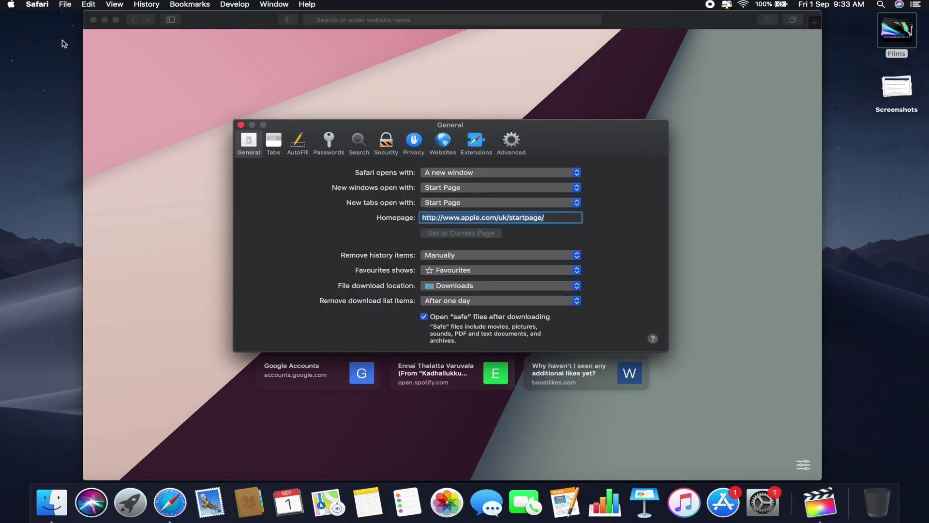
{"action": "left_click", "coordinate": [359, 145]}
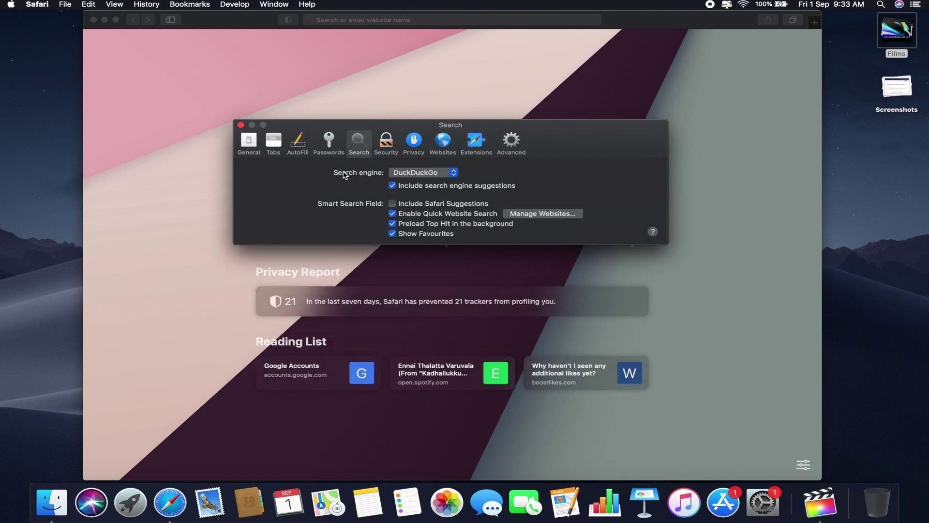
{"action": "left_click", "coordinate": [400, 178]}
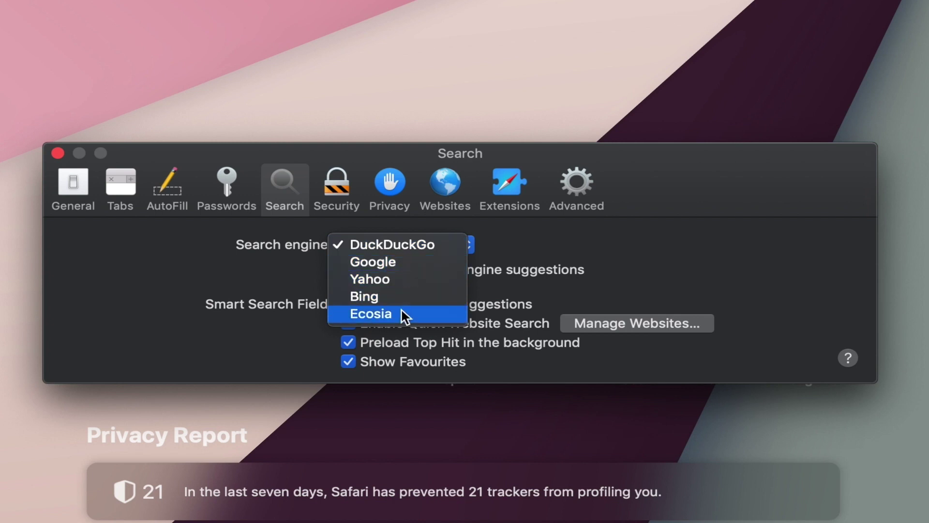
{"action": "left_click", "coordinate": [392, 282]}
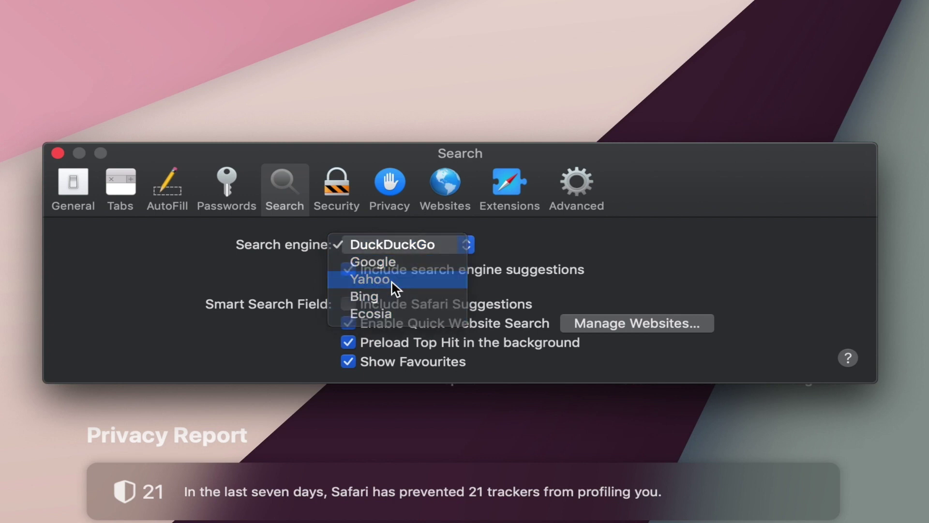
{"action": "left_click", "coordinate": [392, 245]}
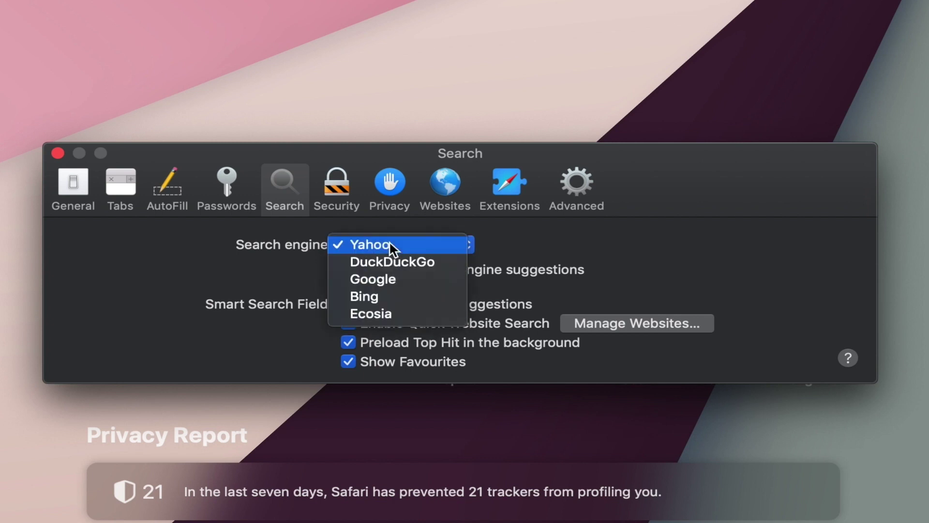
{"action": "left_click", "coordinate": [389, 280]}
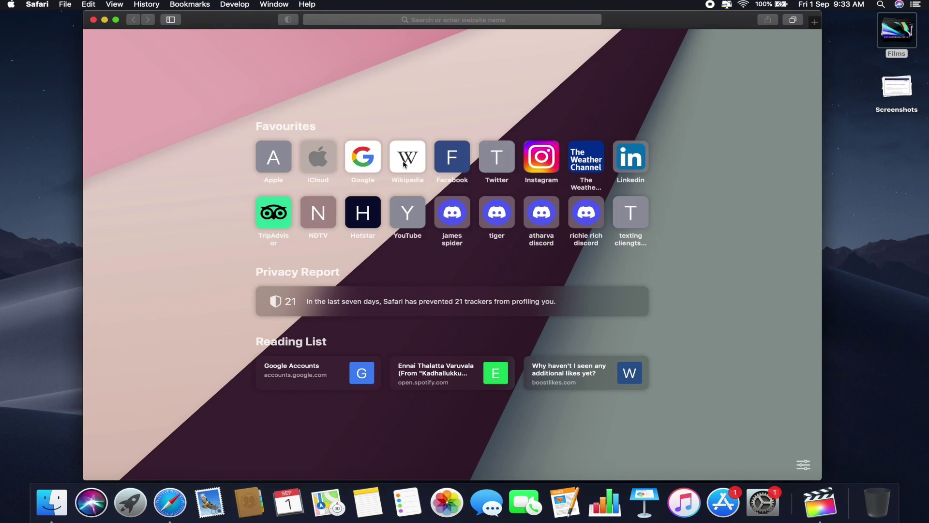
- Run a test search for 'apple' from the address bar, then bring up Launchpad
{"action": "left_click", "coordinate": [403, 20]}
{"action": "type", "text": "ap"}
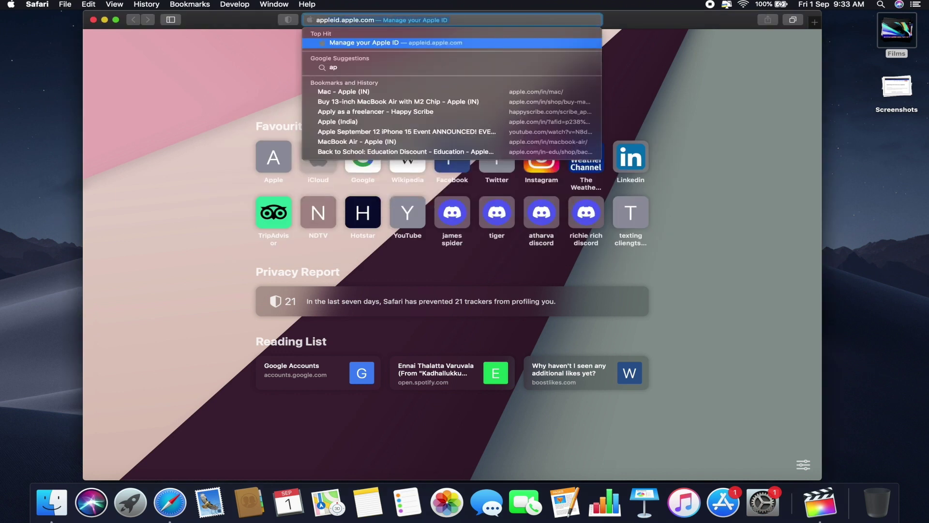
{"action": "type", "text": "ple"}
{"action": "key", "text": "Return"}
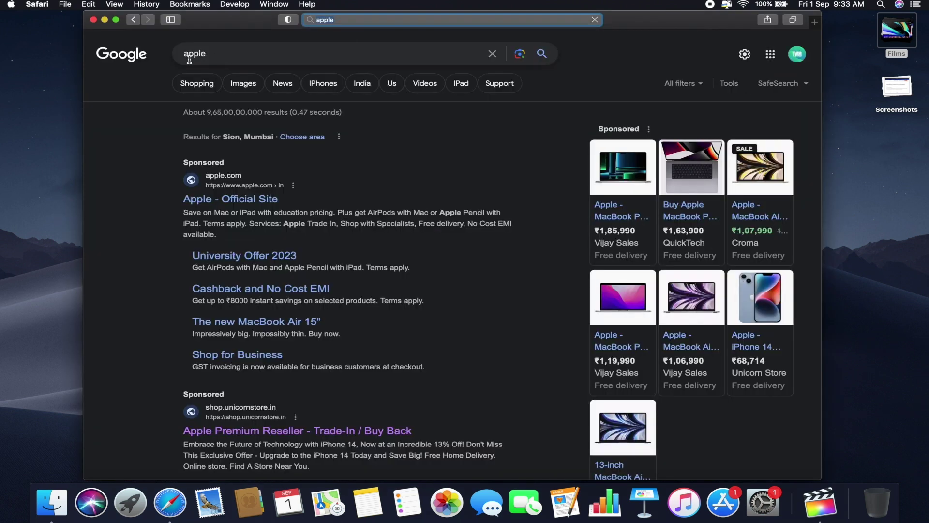
{"action": "key", "text": "F4"}
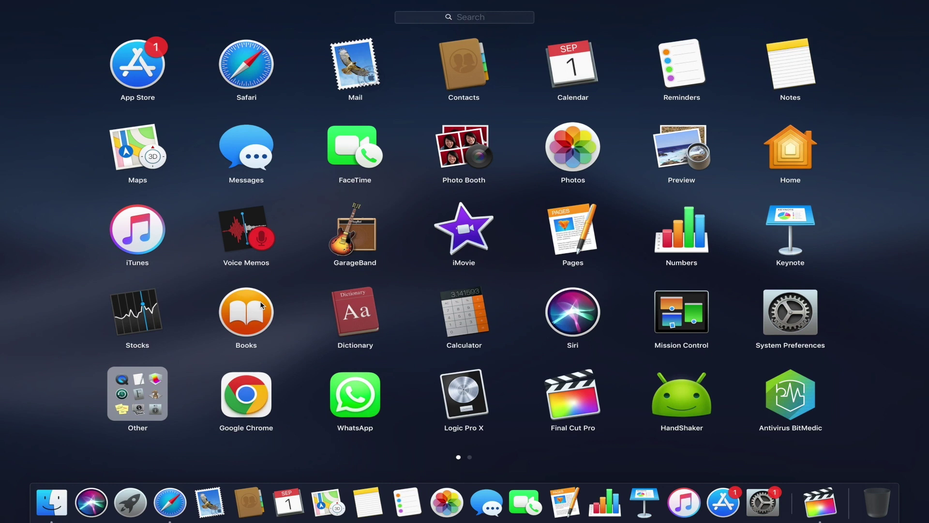
- Launch Google Chrome from Launchpad and show its three-dot main menu
{"action": "left_click", "coordinate": [251, 395]}
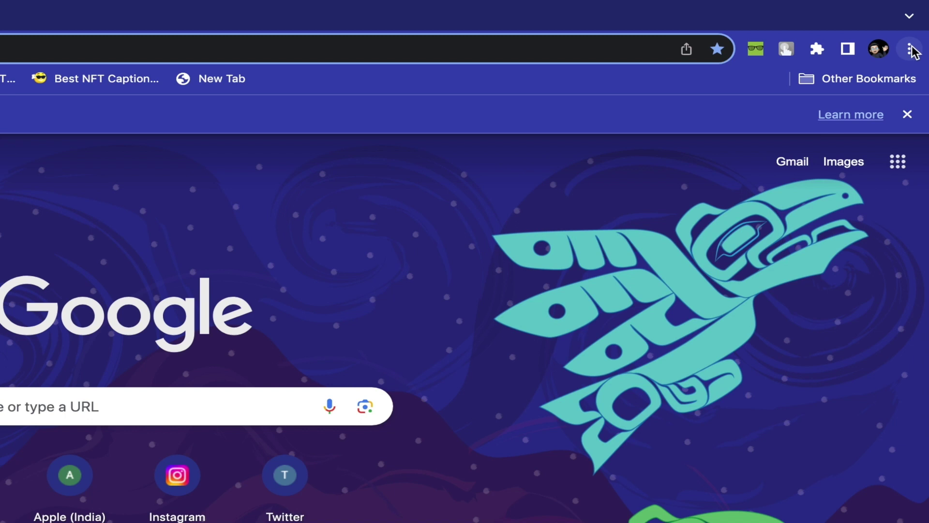
{"action": "left_click", "coordinate": [920, 41]}
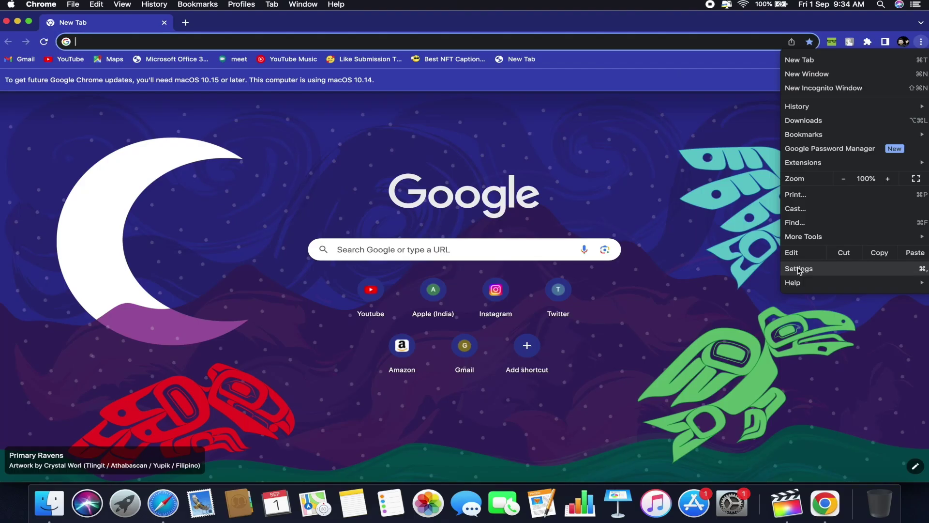
- Set Chrome's search engine to Yahoo! India and search 'Windows 11' in a new tab
{"action": "left_click", "coordinate": [799, 270]}
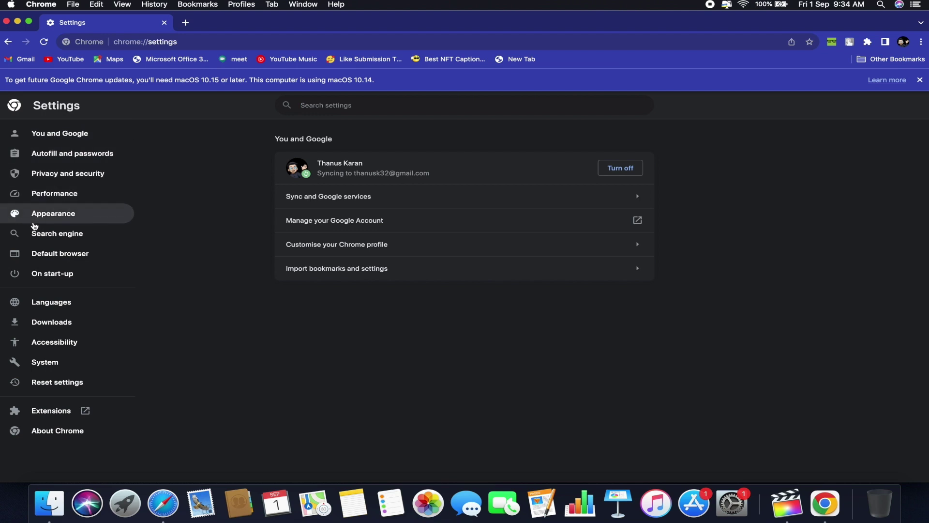
{"action": "left_click", "coordinate": [53, 236]}
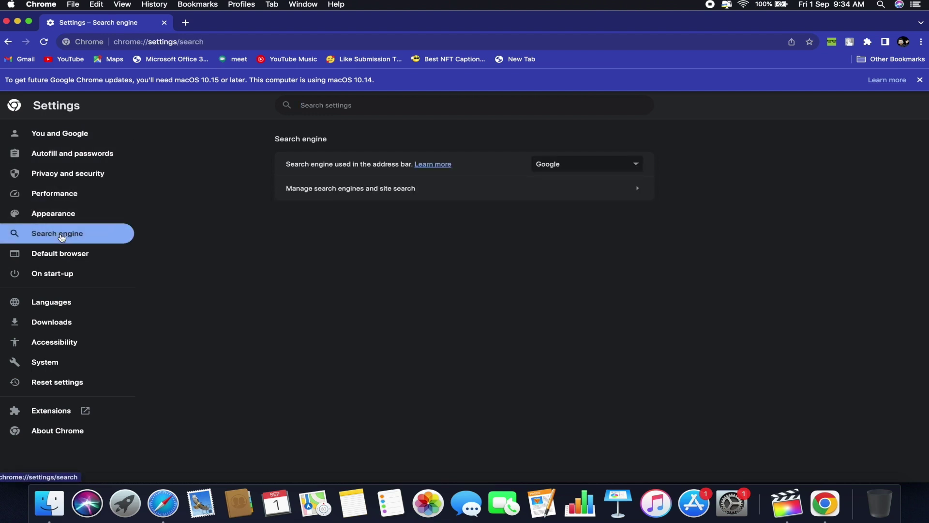
{"action": "left_click", "coordinate": [574, 166]}
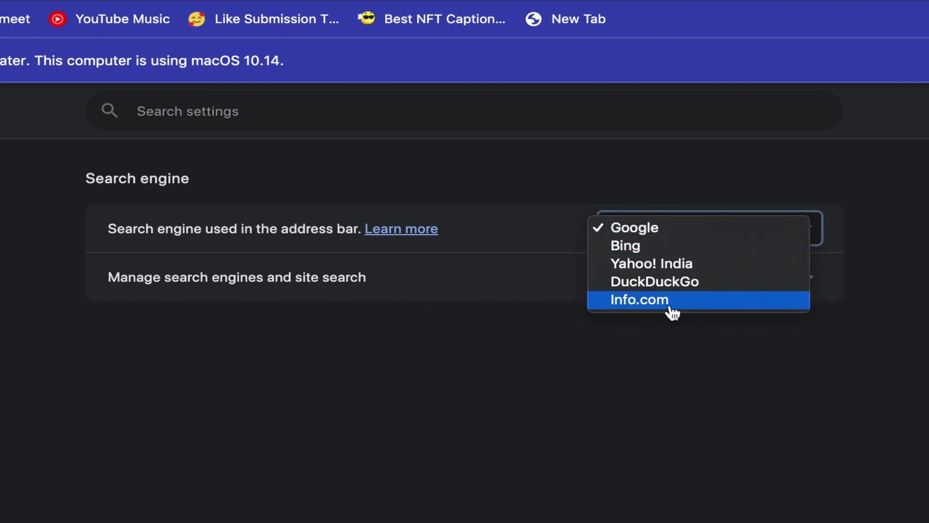
{"action": "left_click", "coordinate": [661, 265]}
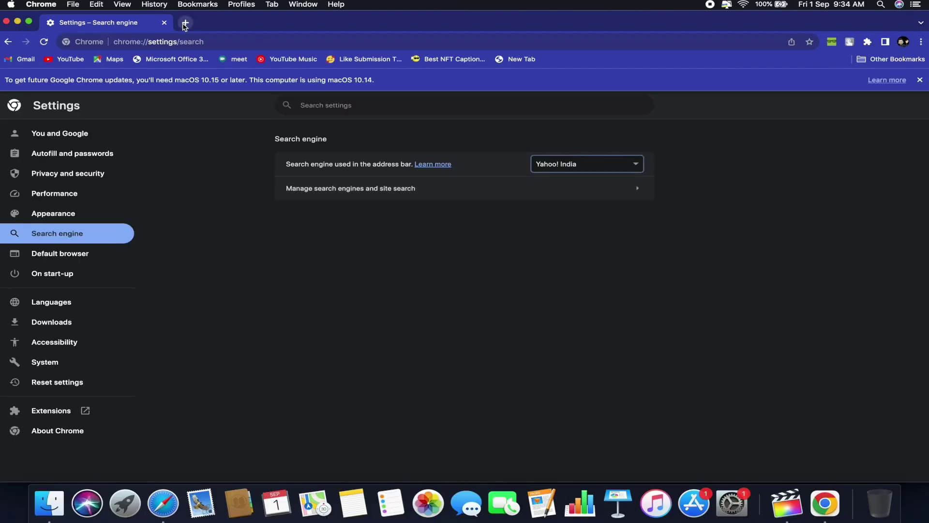
{"action": "left_click", "coordinate": [184, 23]}
{"action": "type", "text": "wimndows 11"}
{"action": "key", "text": "Return"}
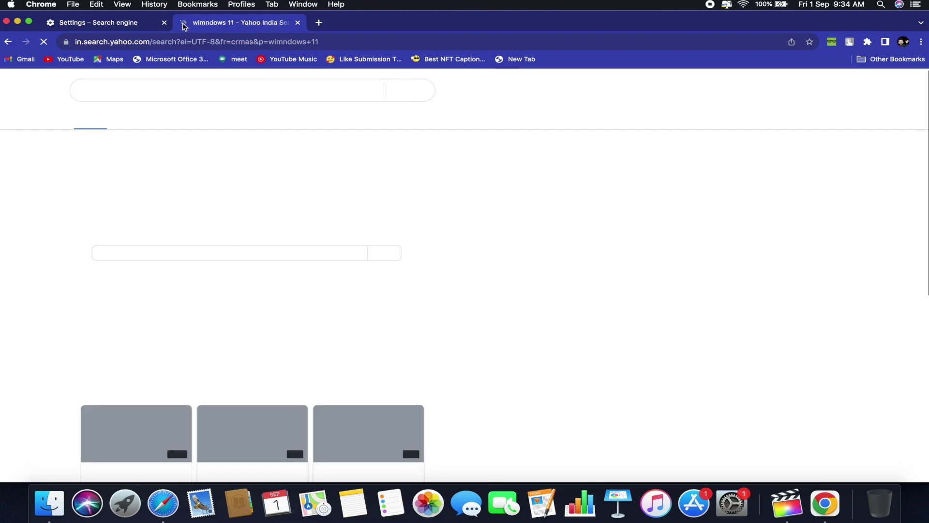